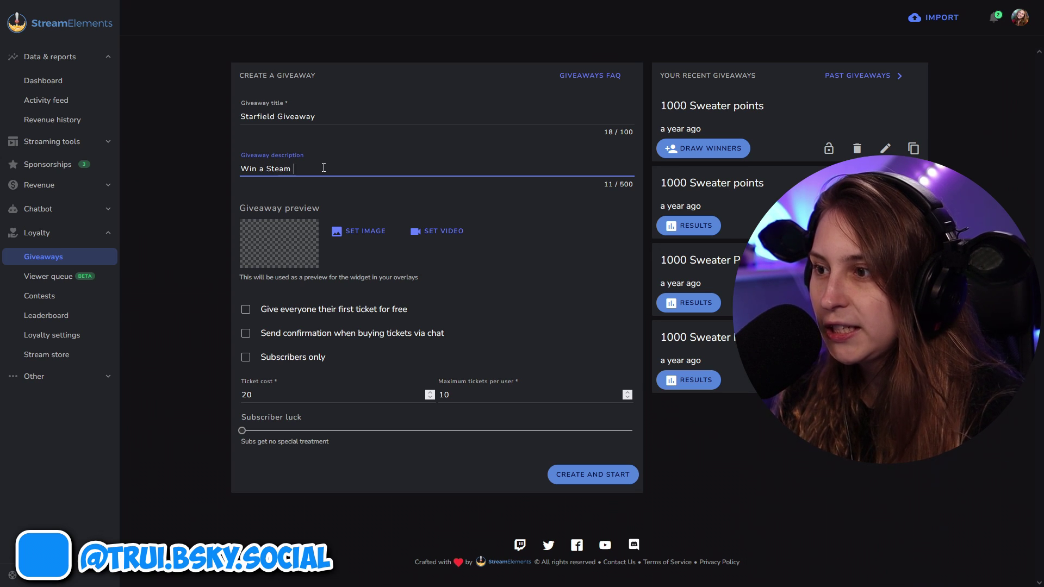
# Finish the description as 'Win a Steam Key For Starfield', leaving the media library without an image
pyautogui.write('y For Starfield')
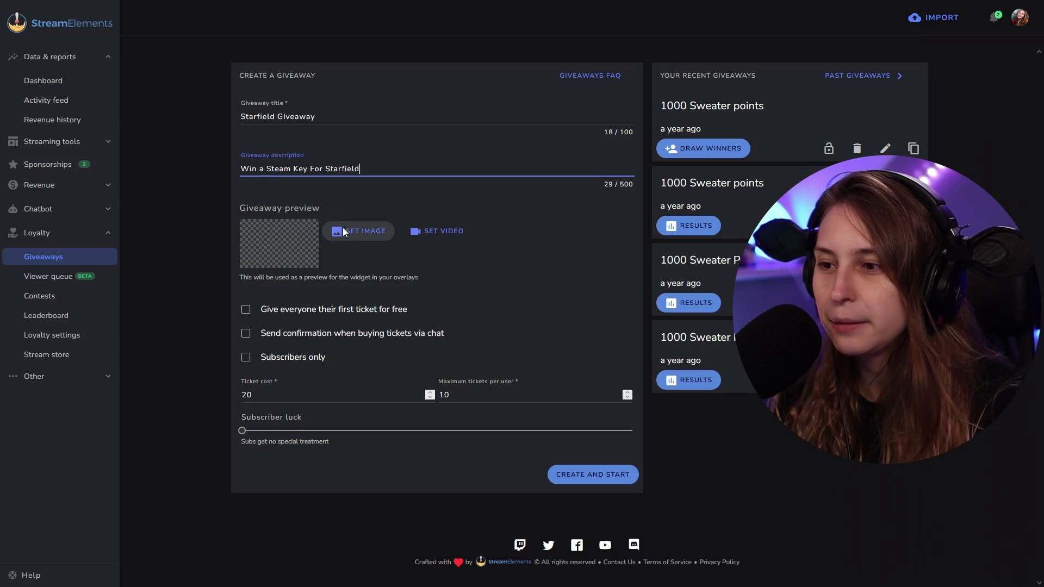
pyautogui.click(366, 232)
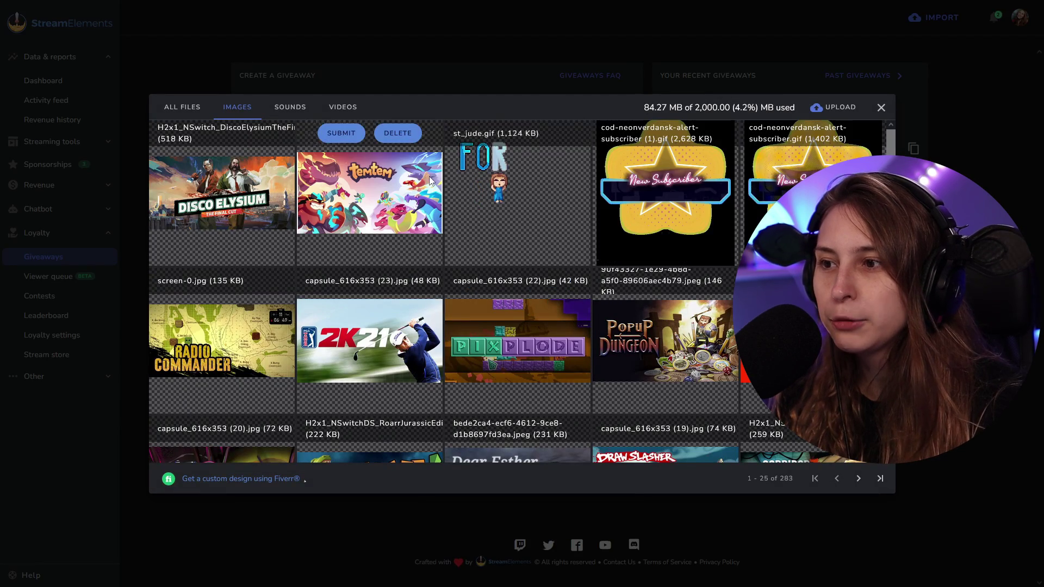
pyautogui.click(341, 134)
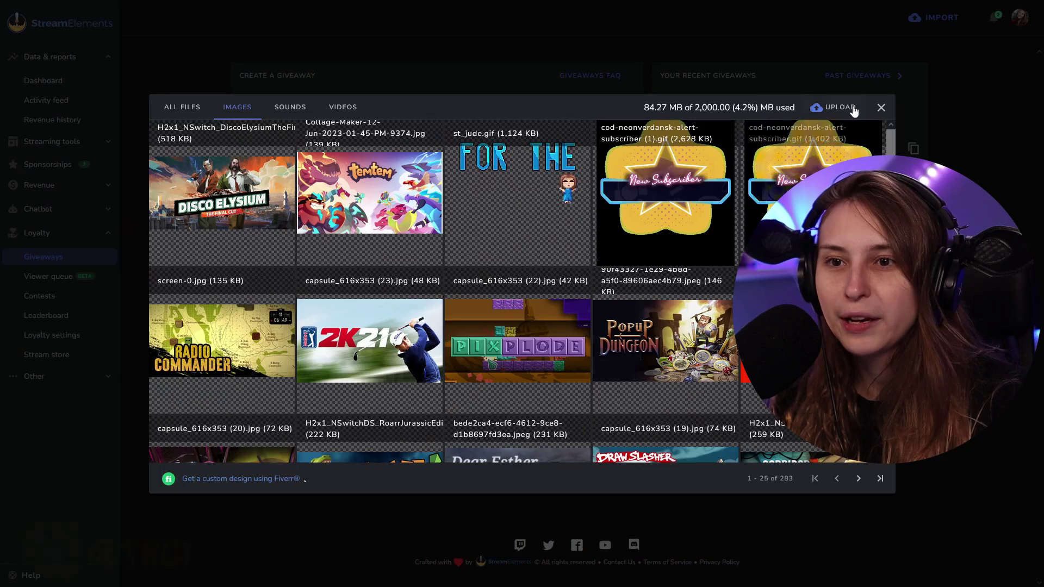
# Upload a preview image and enable chat confirmations for ticket purchases
pyautogui.click(848, 109)
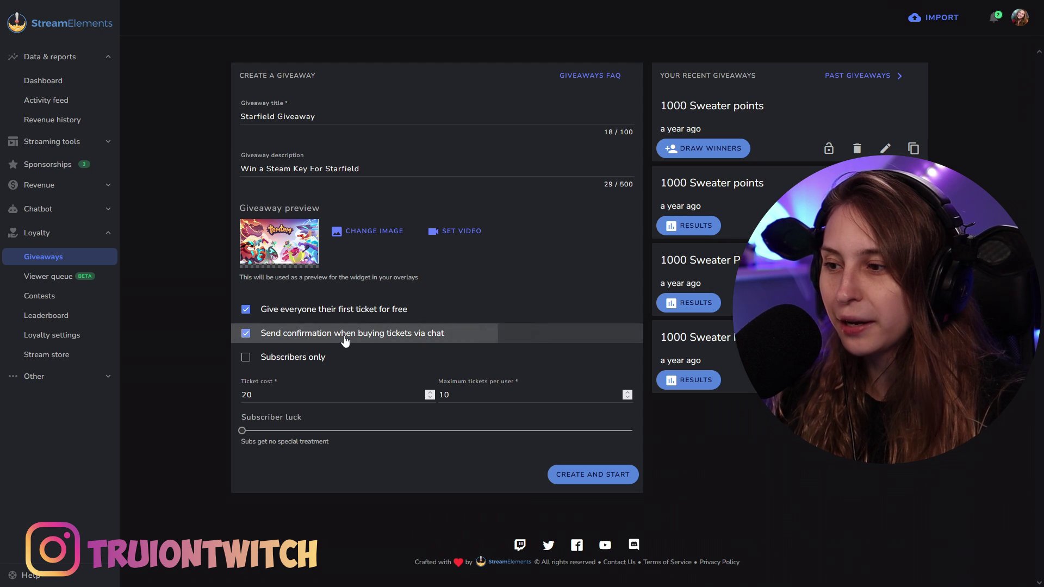
pyautogui.click(342, 333)
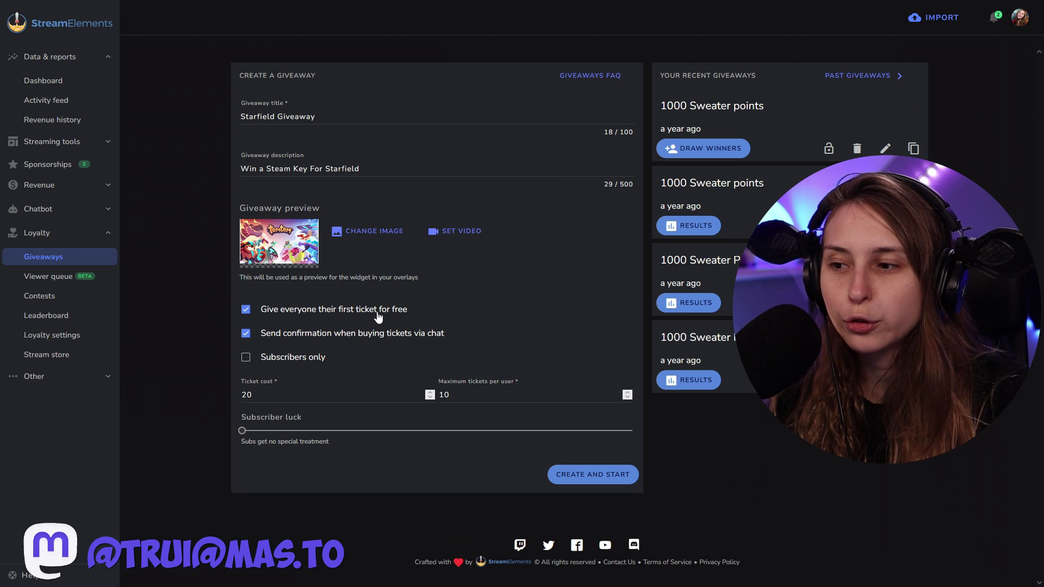
# Set the ticket cost to 5, toggling the free first ticket option off and on
pyautogui.click(294, 314)
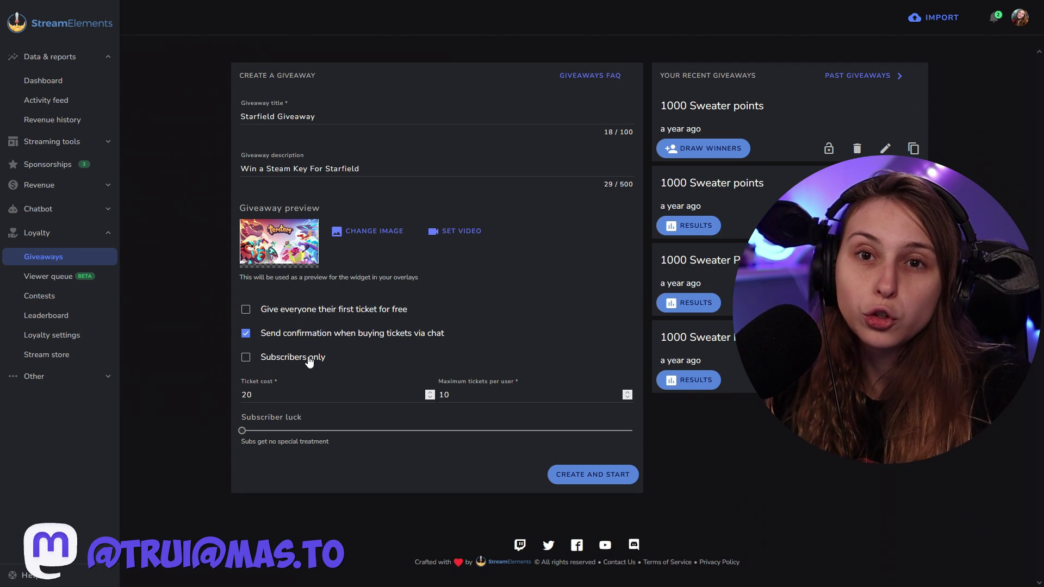
pyautogui.click(314, 313)
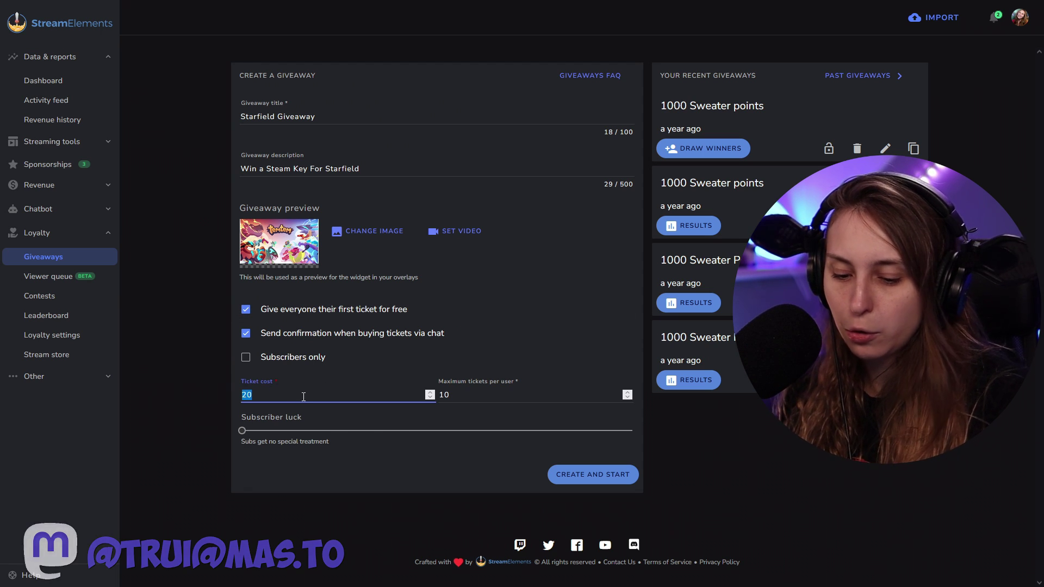
pyautogui.write('5')
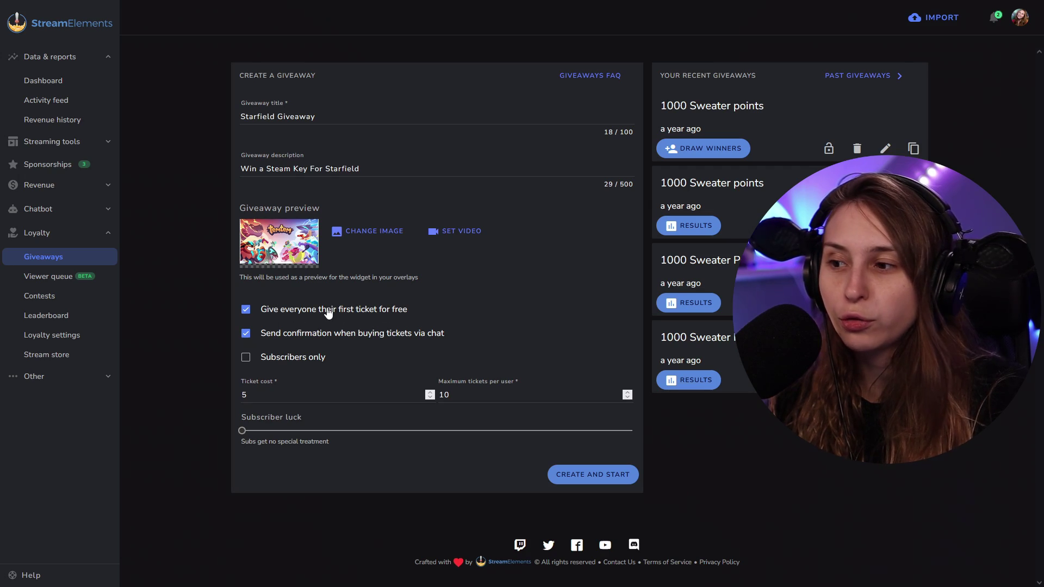
pyautogui.click(328, 311)
pyautogui.click(328, 315)
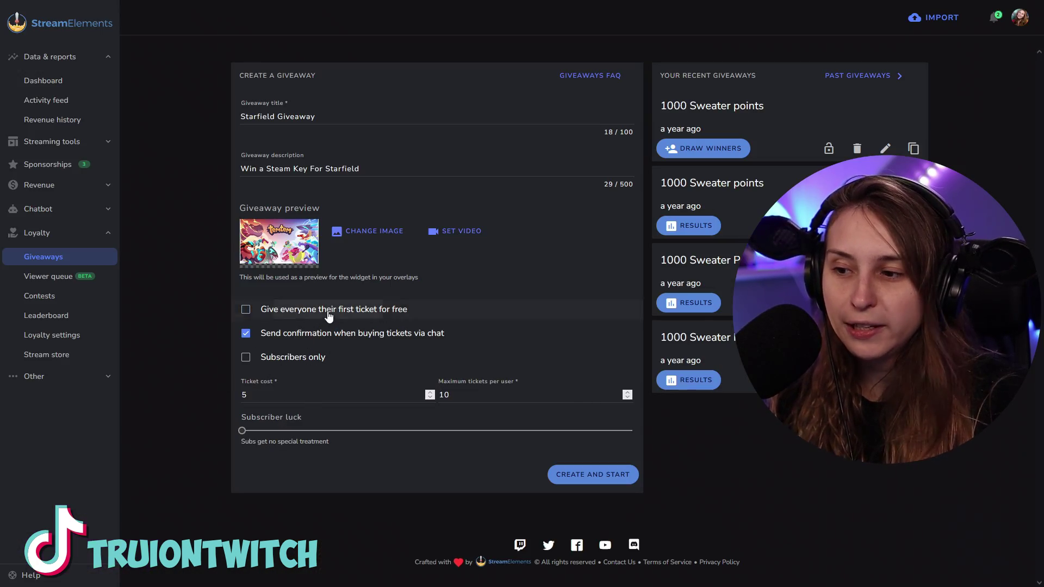
# Re-enable the free first ticket, reset subscriber luck to no bonus, and create the giveaway
pyautogui.click(328, 317)
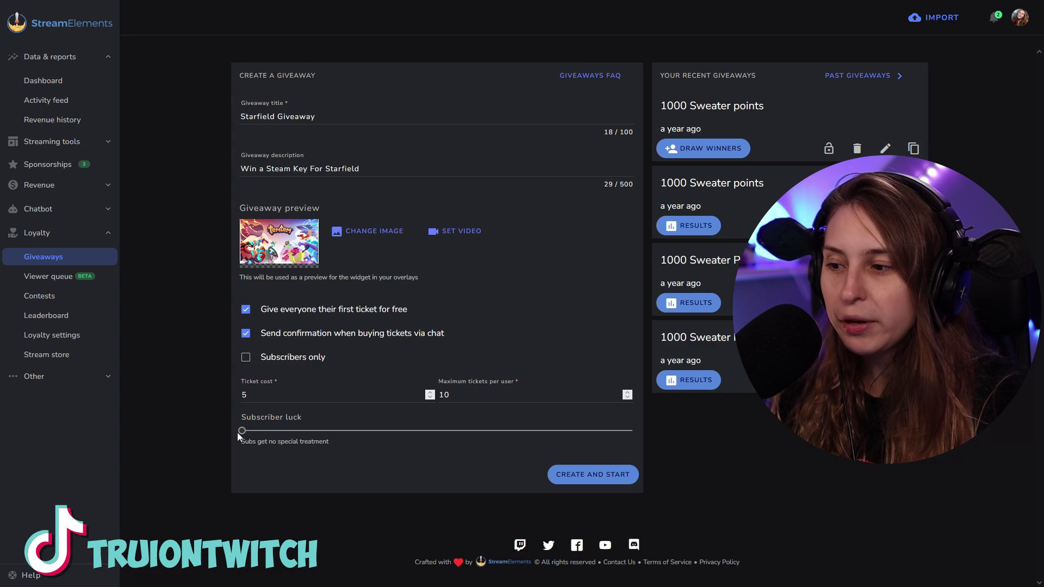
pyautogui.moveTo(246, 432); pyautogui.dragTo(344, 431)
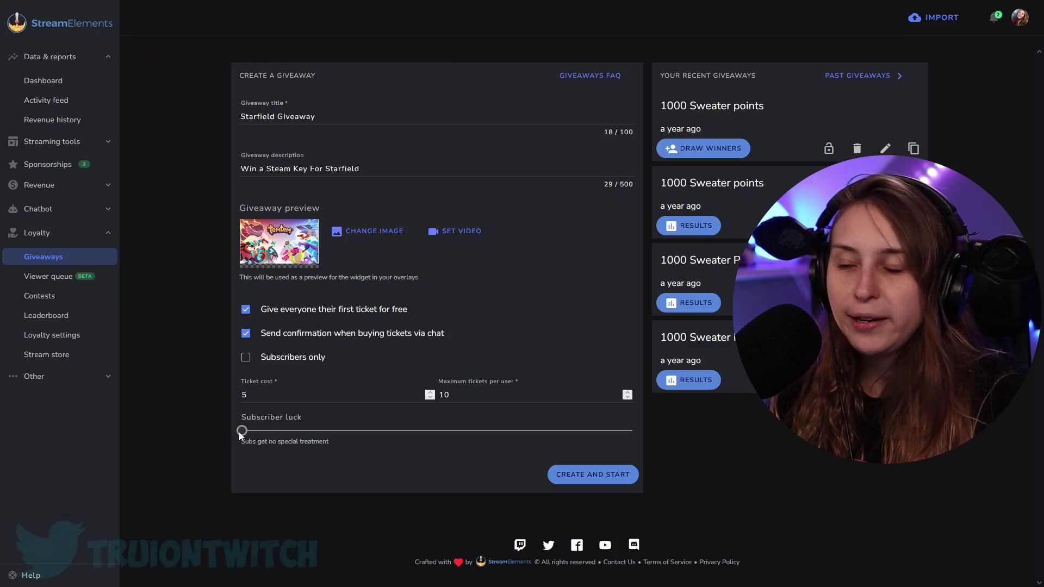
pyautogui.moveTo(248, 432); pyautogui.dragTo(260, 442)
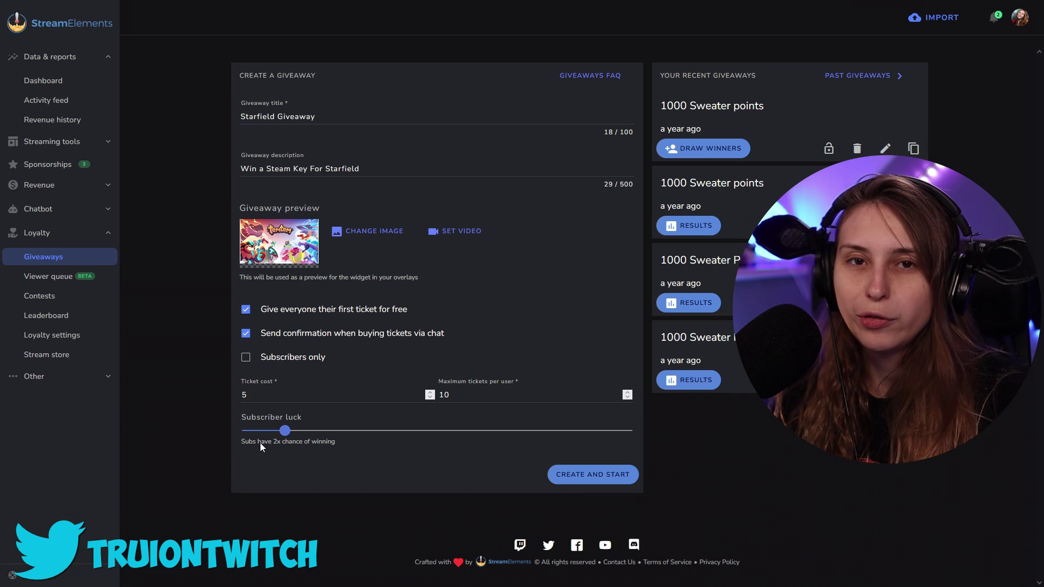
pyautogui.press('End')
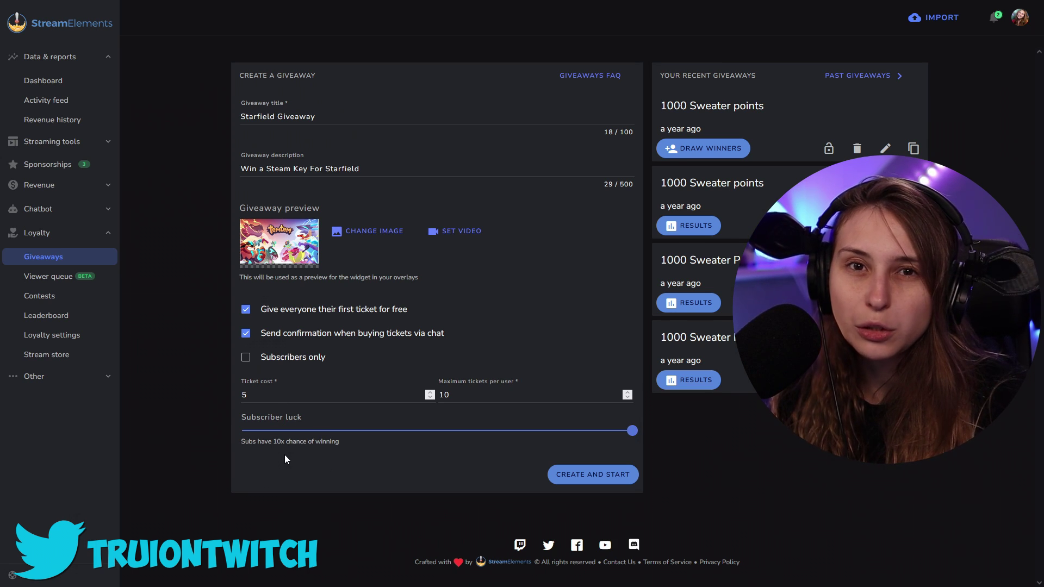
pyautogui.press('Home')
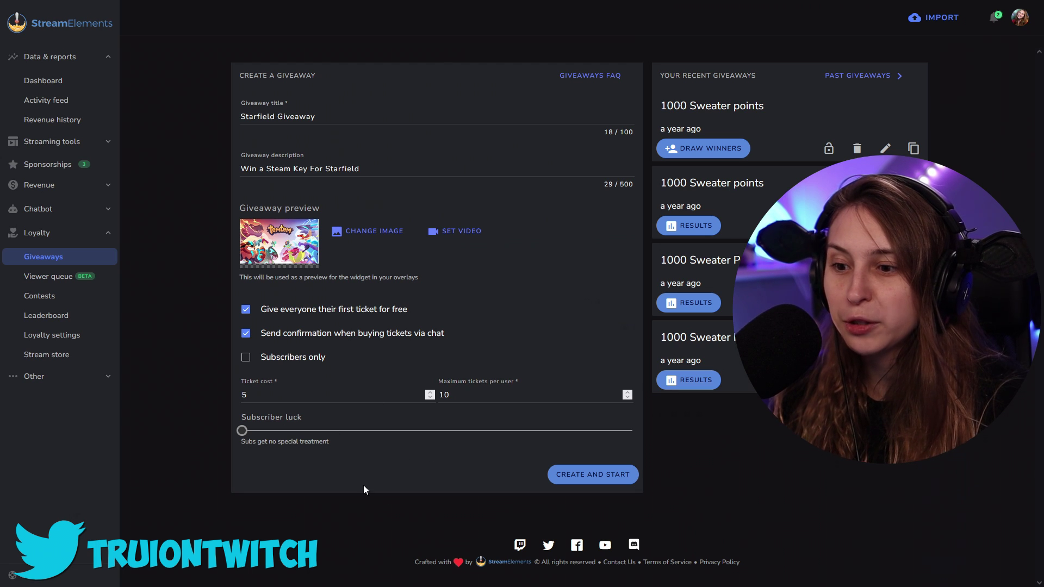
pyautogui.click(605, 473)
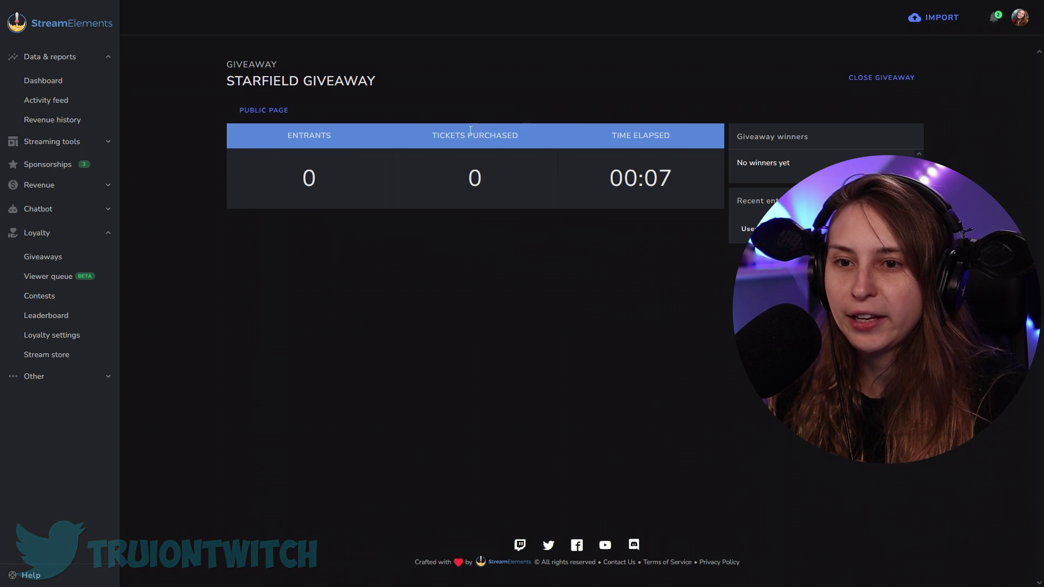
# Open the Starfield Giveaway's public page
pyautogui.click(257, 110)
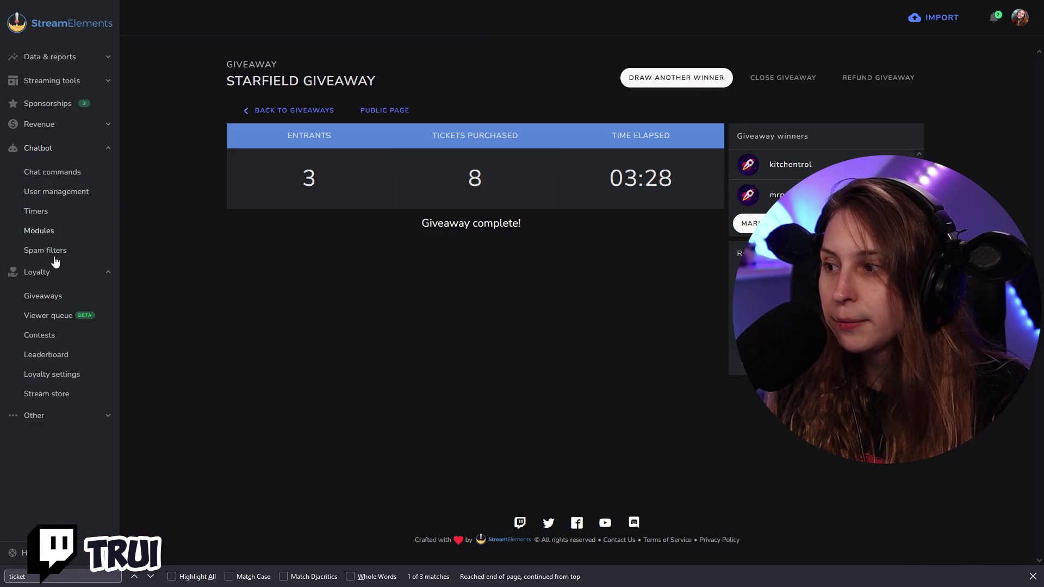
# Find the ticket command among chat commands, switch on !enter, and expand its settings
pyautogui.click(64, 173)
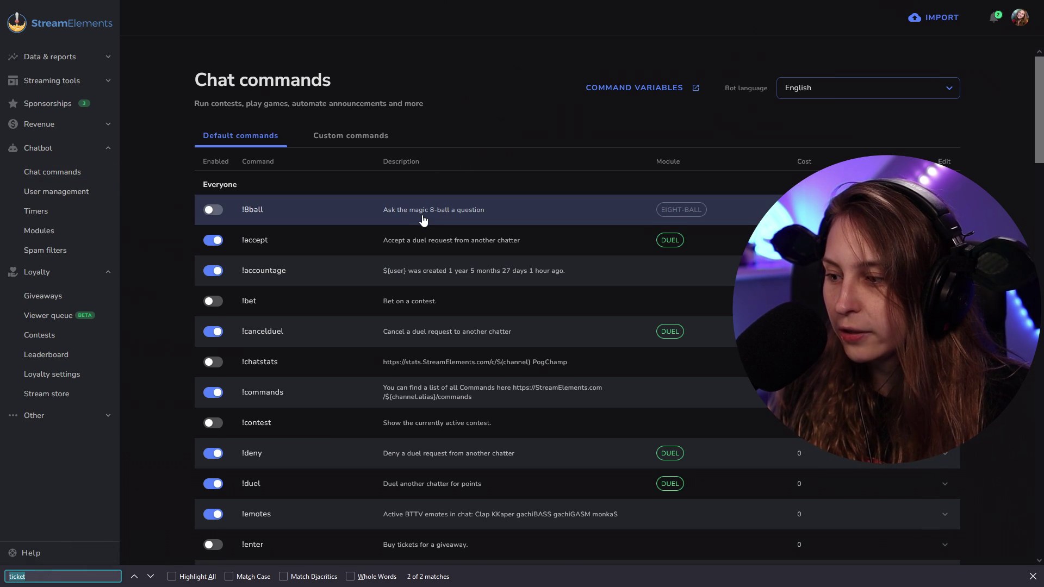
pyautogui.press('Return')
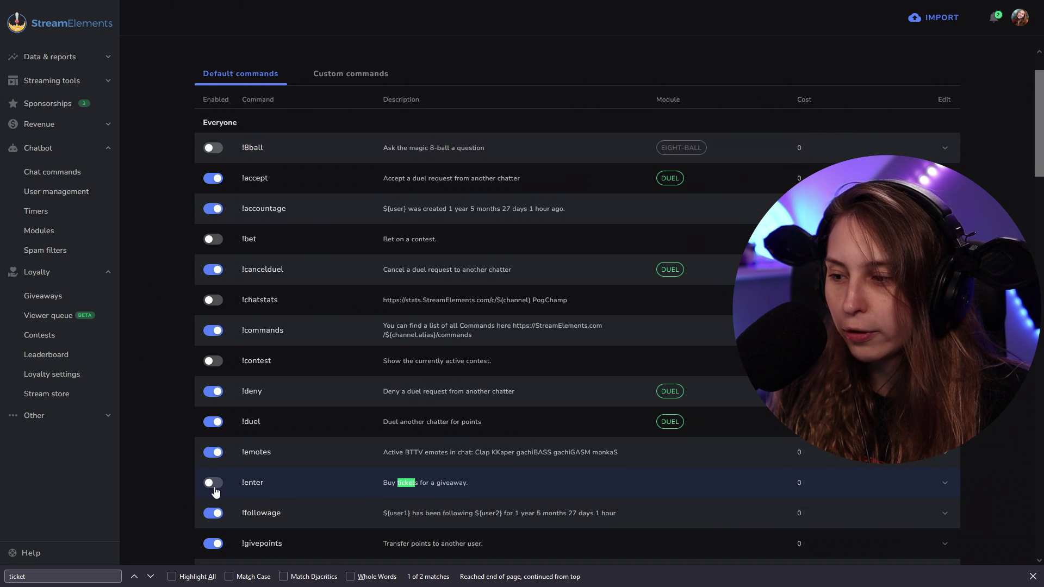
pyautogui.click(213, 483)
pyautogui.click(422, 487)
pyautogui.scroll(-3, 289, 273)
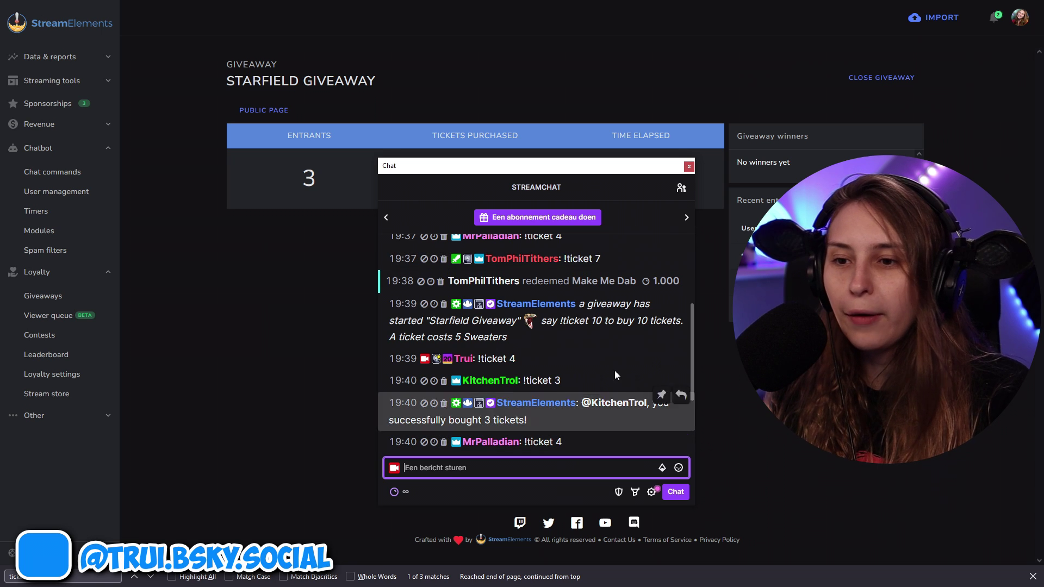
# Review the viewers' !ticket purchases and bot replies in chat, then close the chat window
pyautogui.moveTo(694, 335); pyautogui.dragTo(695, 364)
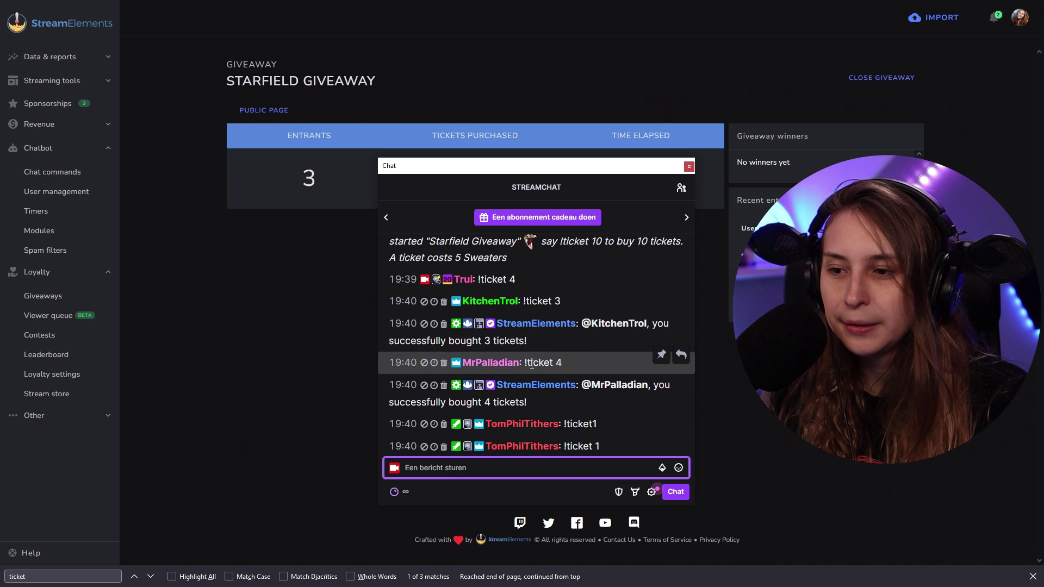
pyautogui.scroll(-2, 596, 362)
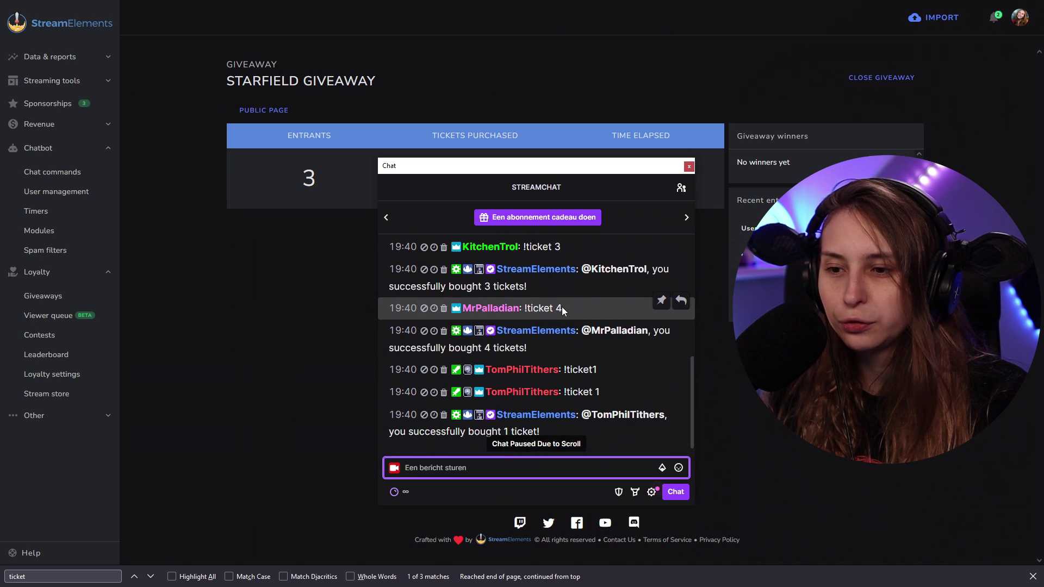
pyautogui.scroll(-1, 616, 324)
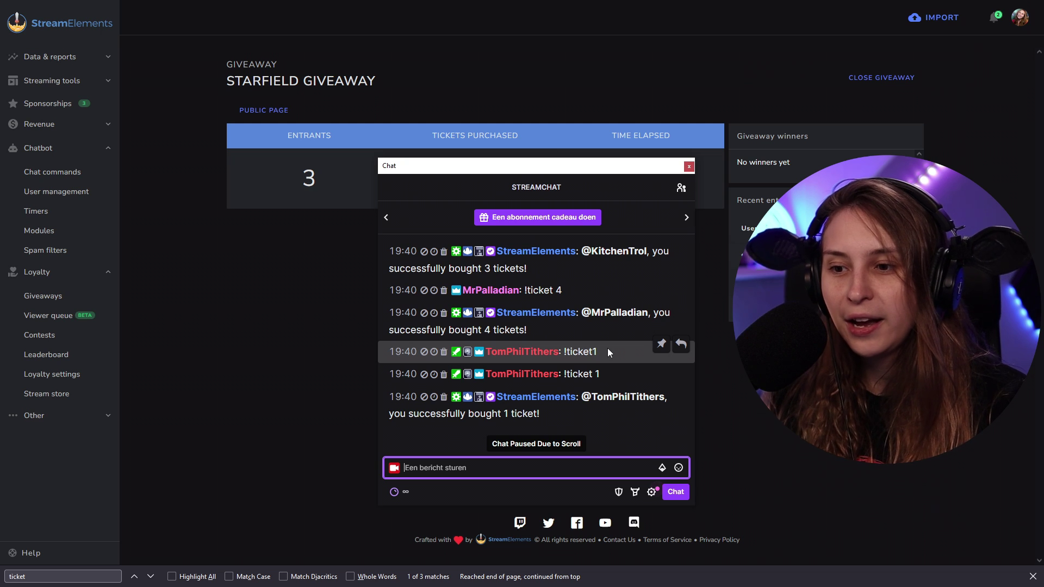
pyautogui.click(599, 378)
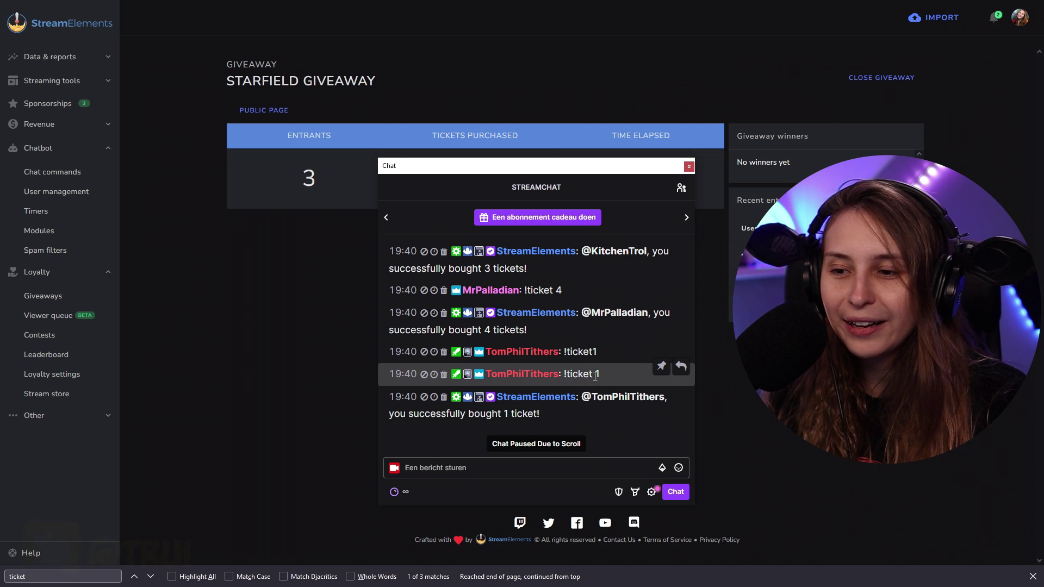
pyautogui.moveTo(599, 379); pyautogui.dragTo(564, 376)
pyautogui.click(578, 424)
pyautogui.scroll(-2, 578, 423)
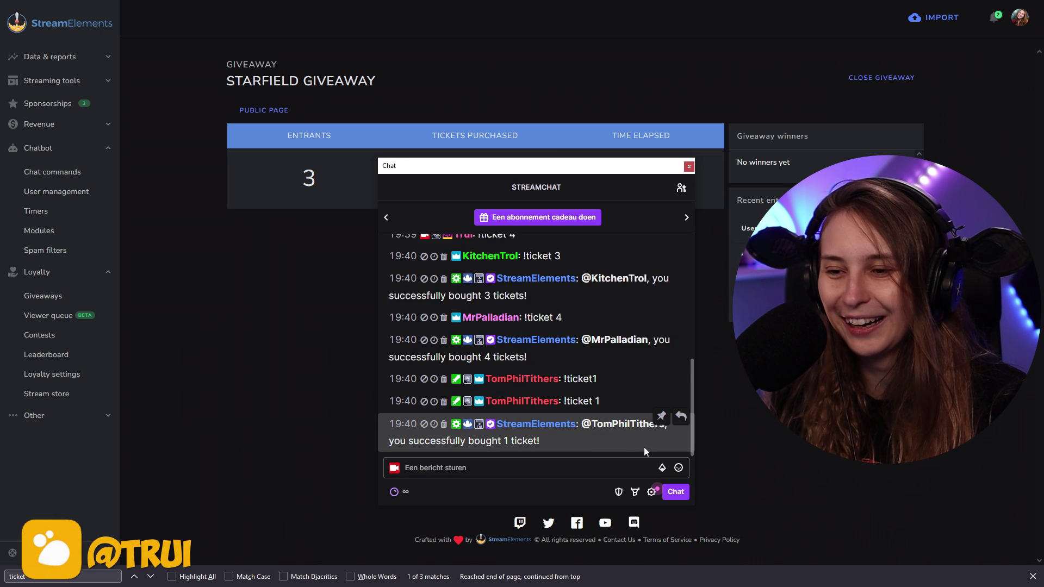
pyautogui.hotkey('alt', 'F4')
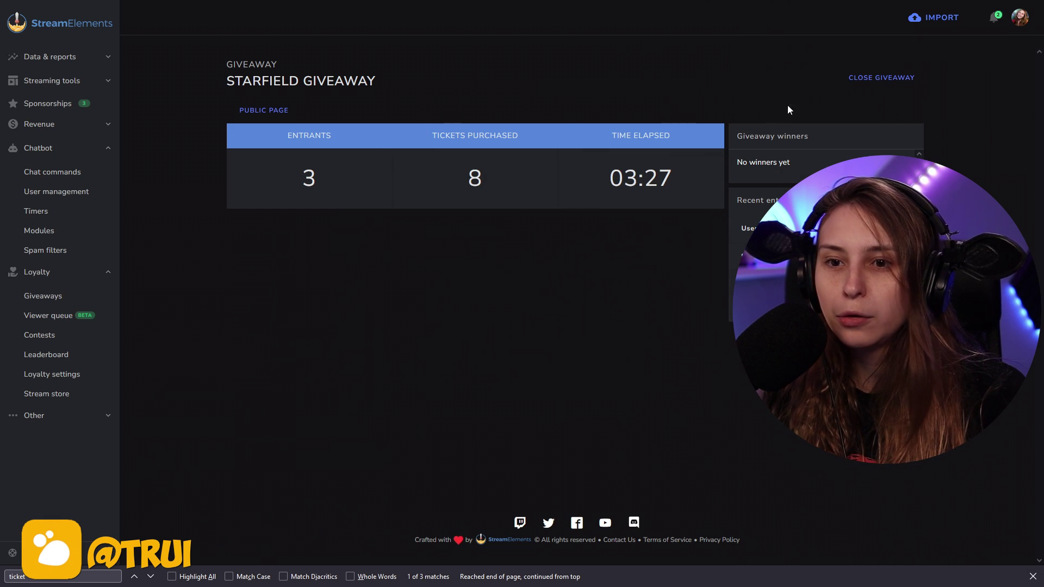
# Close the Starfield Giveaway to entries, draw two winners, and begin marking it complete
pyautogui.click(886, 77)
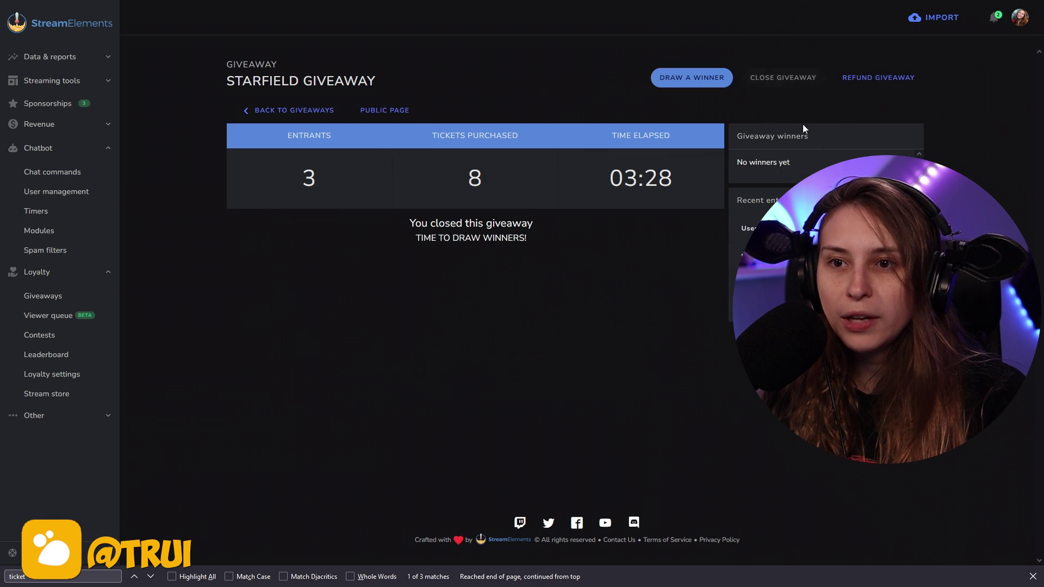
pyautogui.click(695, 81)
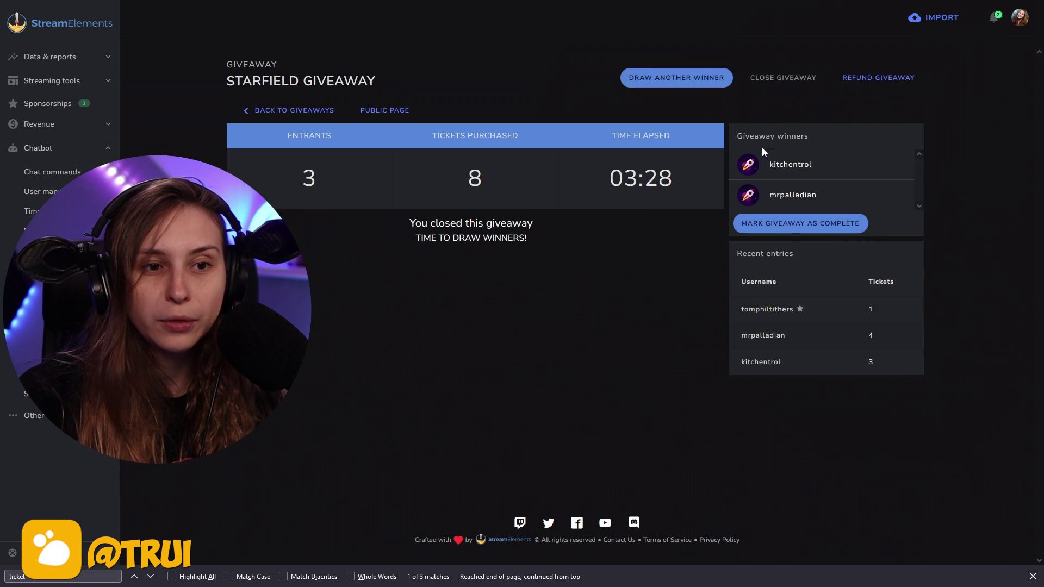
pyautogui.click(790, 228)
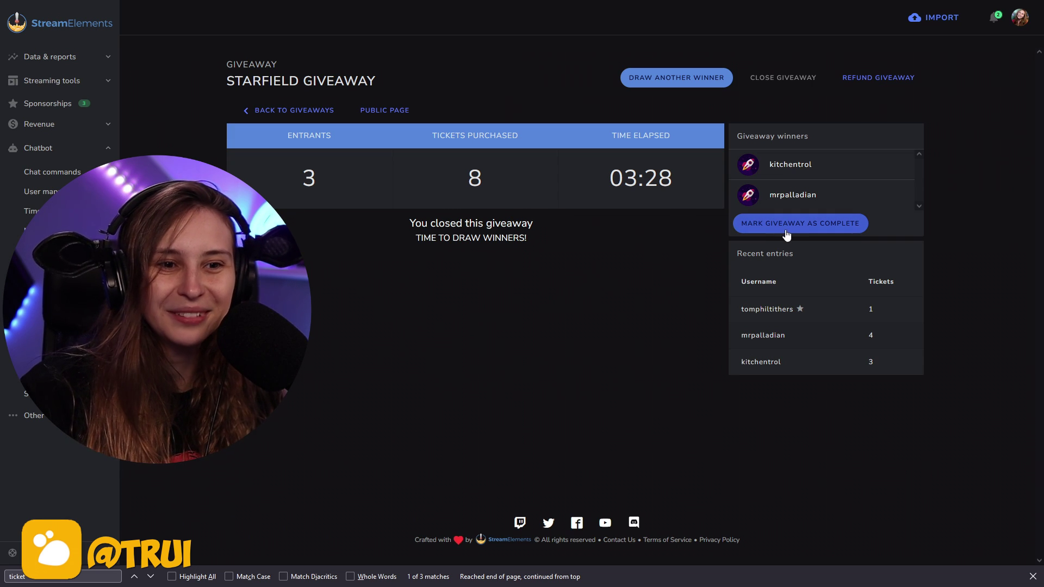
pyautogui.click(772, 236)
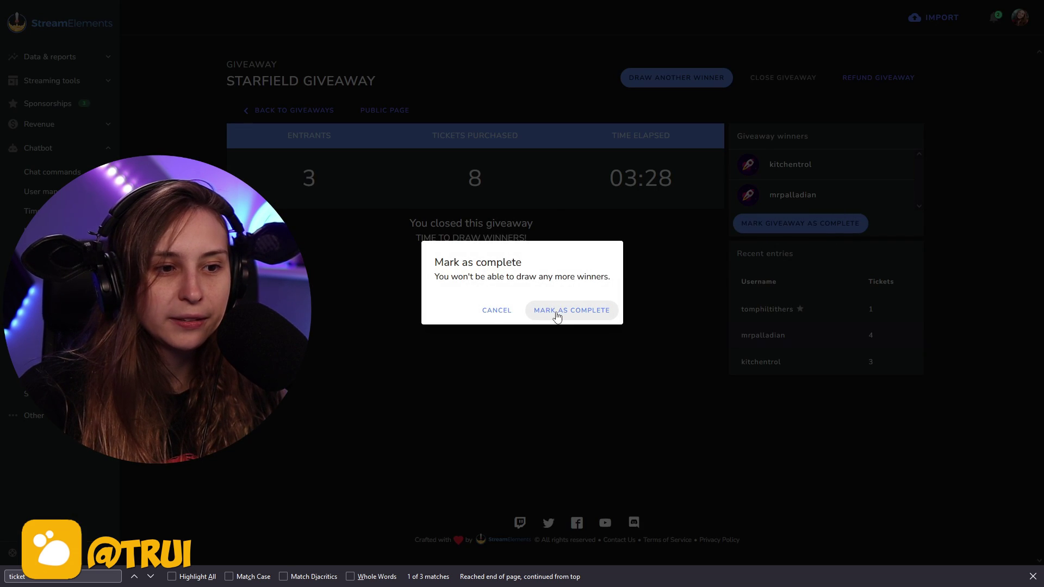
# Confirm marking the Starfield Giveaway as complete
pyautogui.click(557, 313)
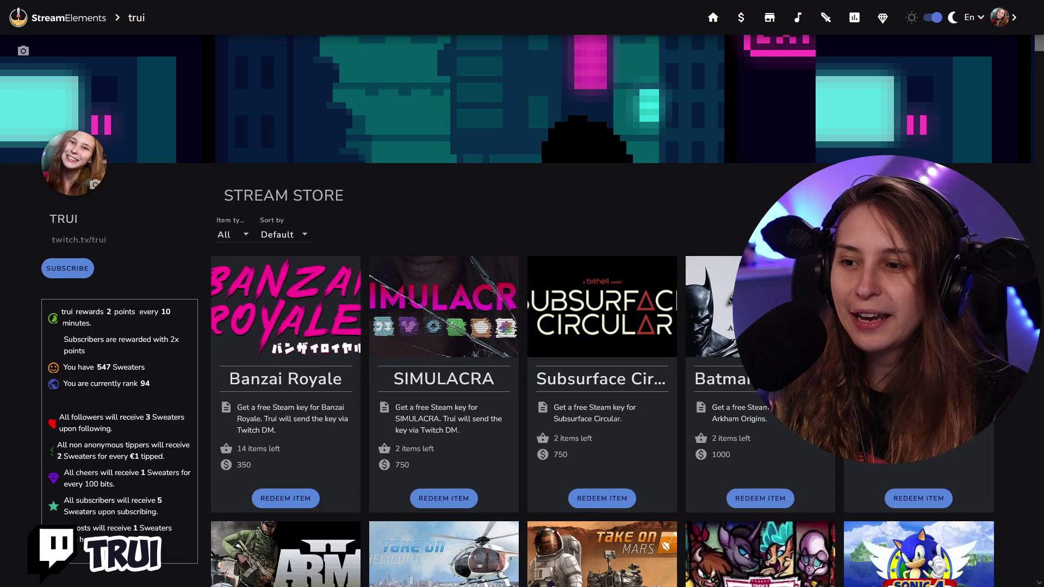
pyautogui.moveTo(237, 466); pyautogui.dragTo(250, 467)
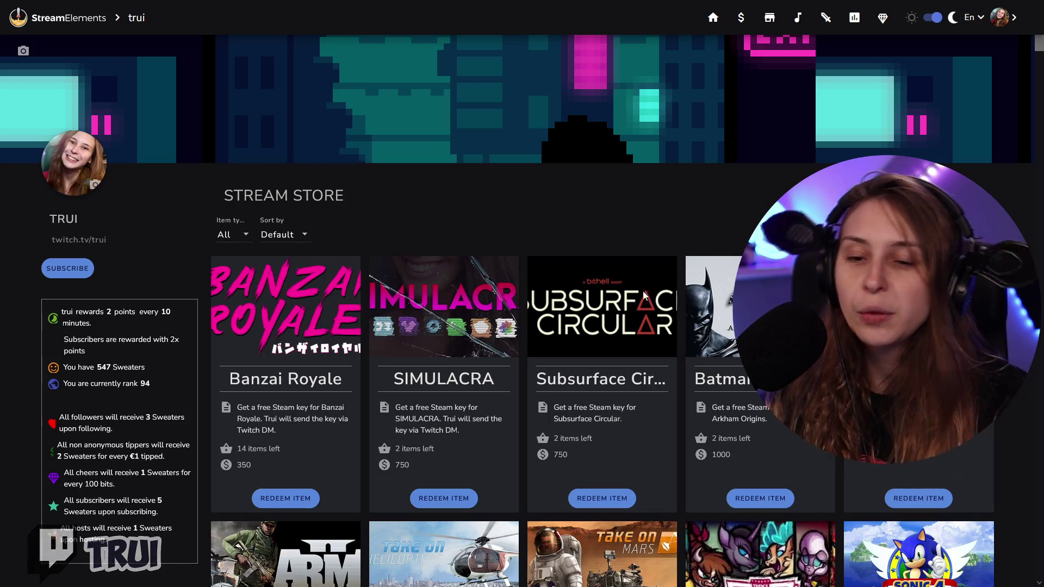
pyautogui.scroll(-3, 584, 366)
pyautogui.scroll(-20, 584, 366)
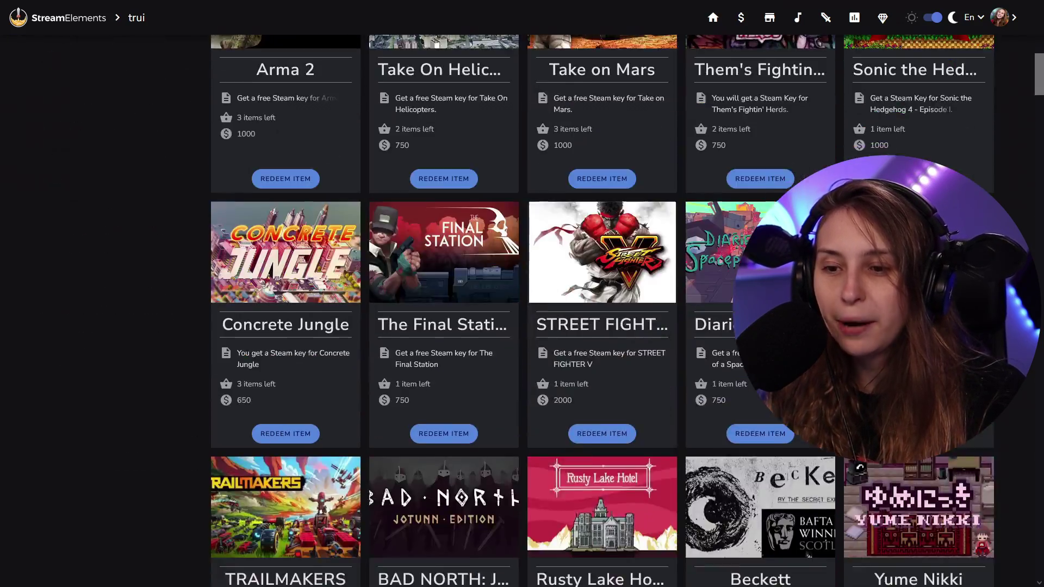
pyautogui.scroll(-20, 583, 280)
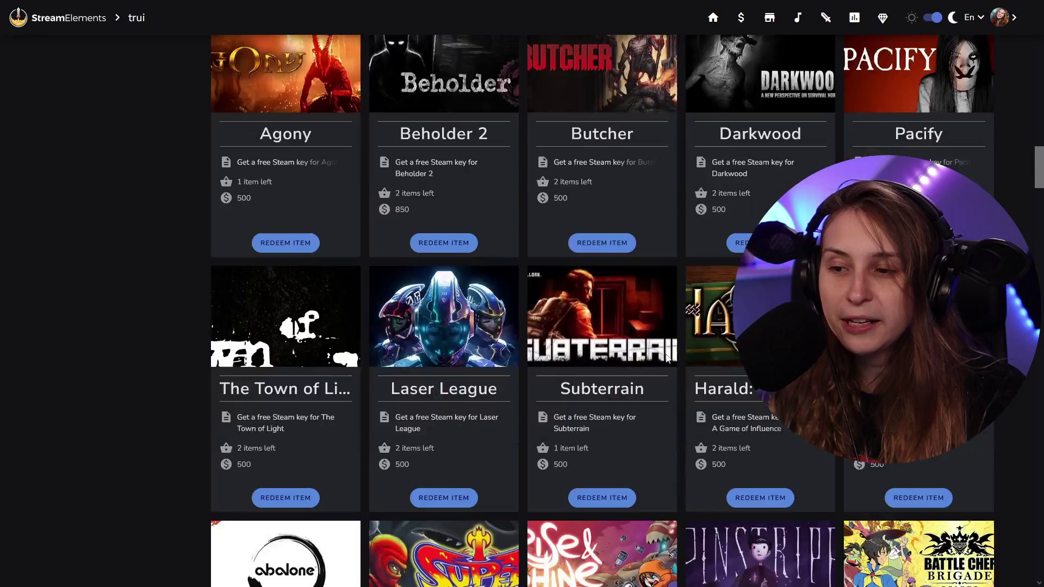
pyautogui.scroll(-20, 669, 355)
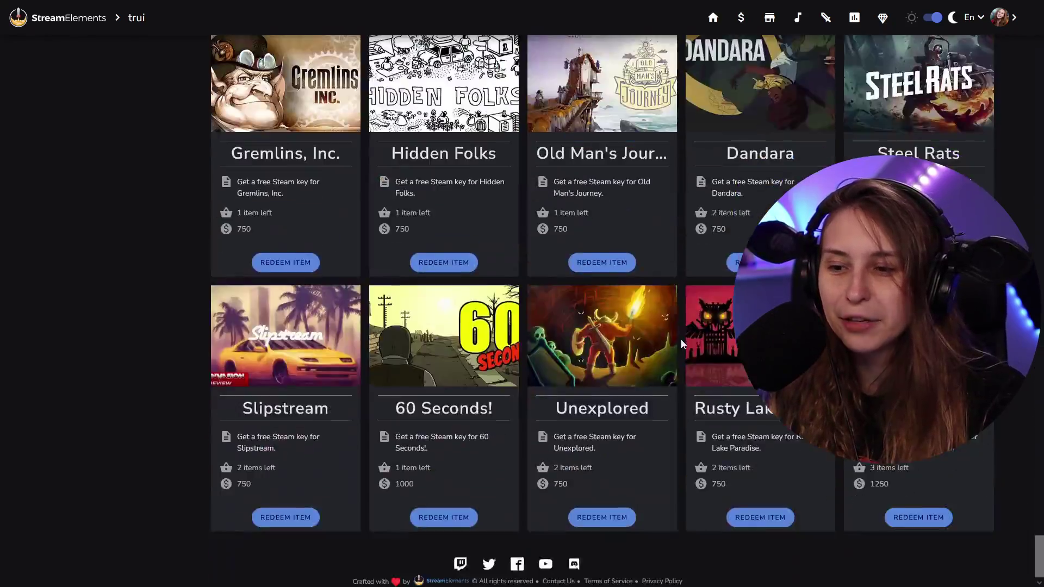
pyautogui.moveTo(1040, 555); pyautogui.dragTo(1027, 130)
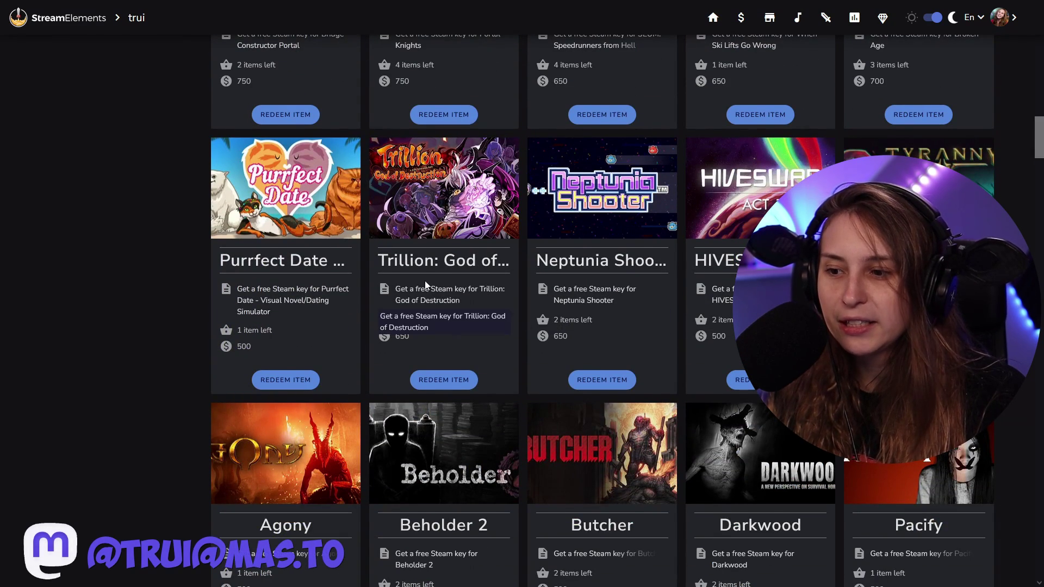
pyautogui.scroll(-5, 435, 294)
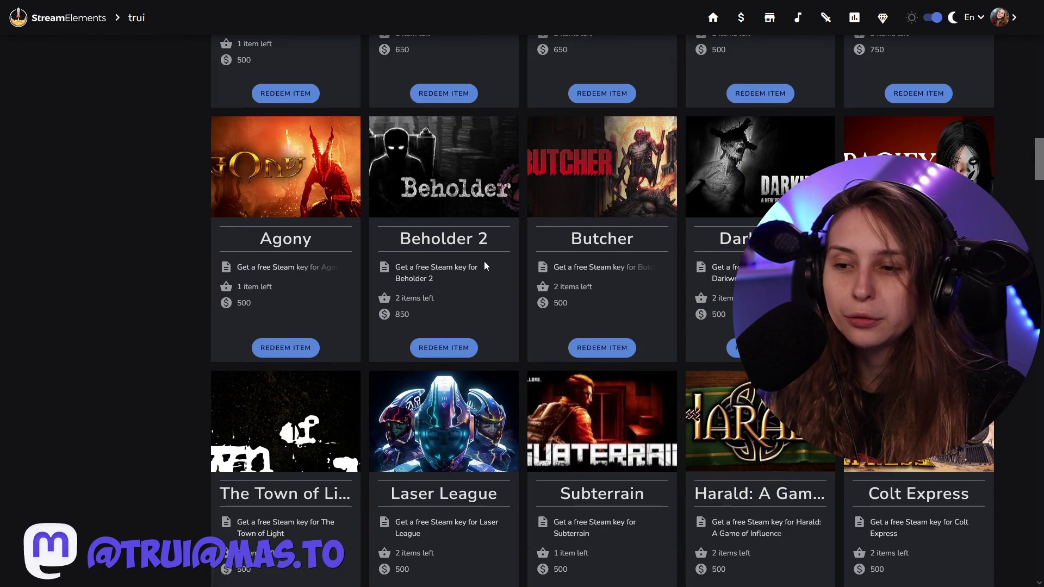